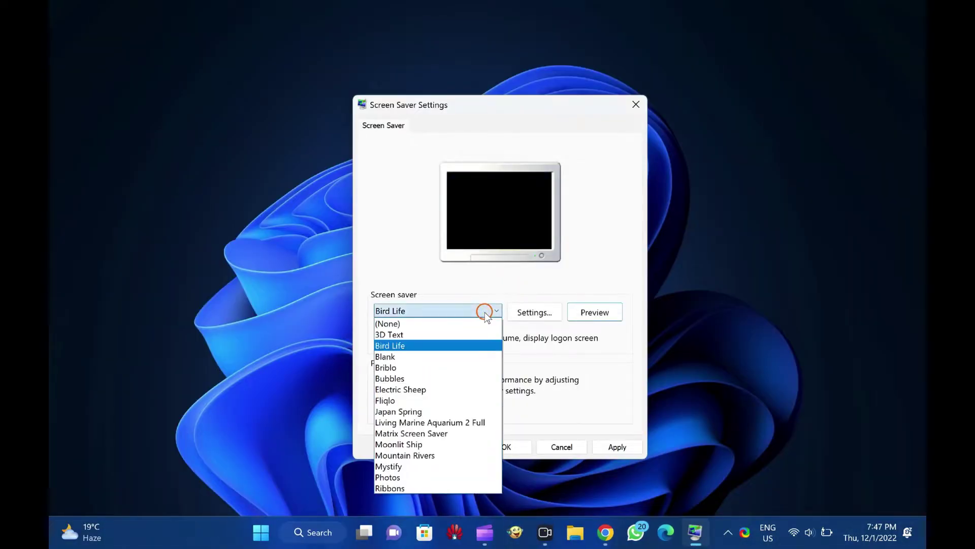
Step: Switch the screensaver choice from Briblo to Fliqlo, keeping the 4-minute wait
{"action": "left_click", "coordinate": [442, 366]}
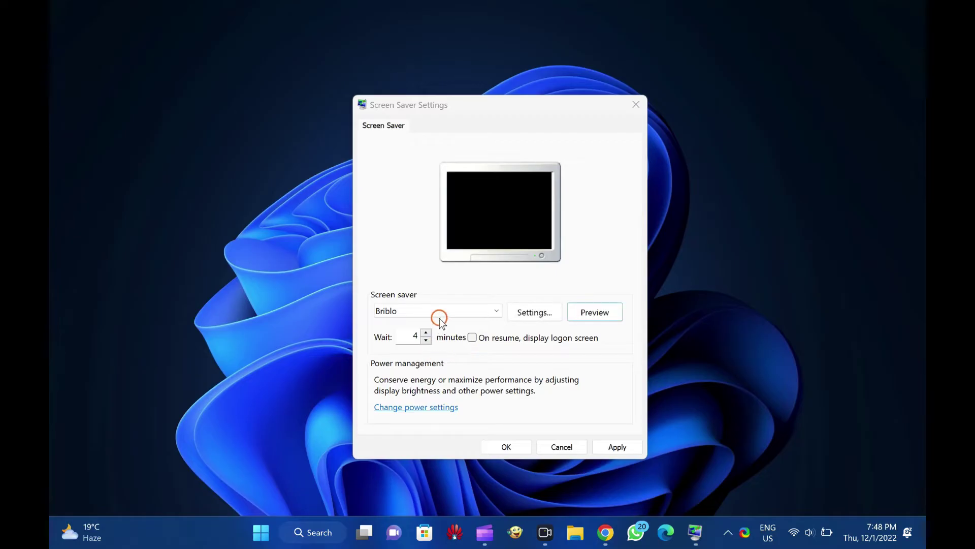
{"action": "left_click", "coordinate": [440, 318]}
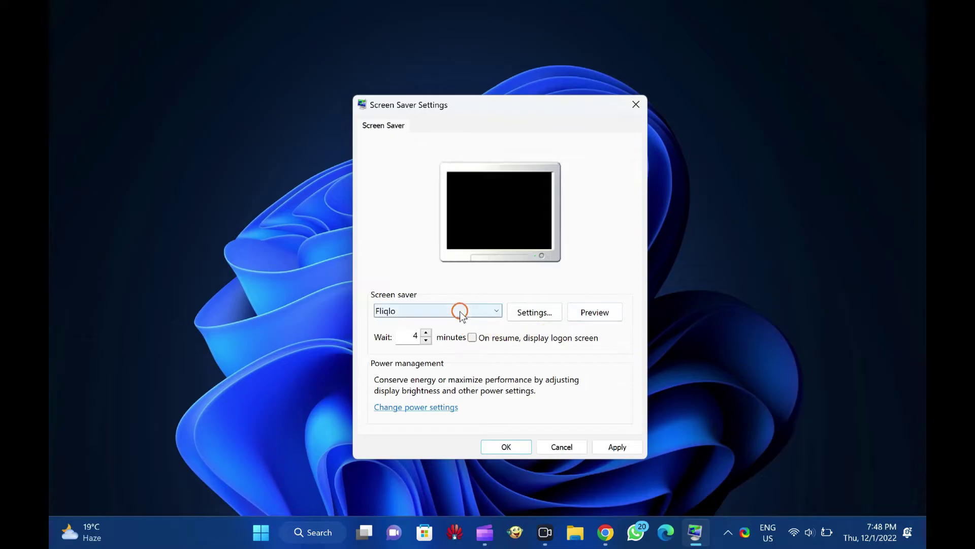
Step: Choose Japan Spring, the cherry-blossom Mount Fuji screensaver, and preview it full screen
{"action": "left_click", "coordinate": [452, 311]}
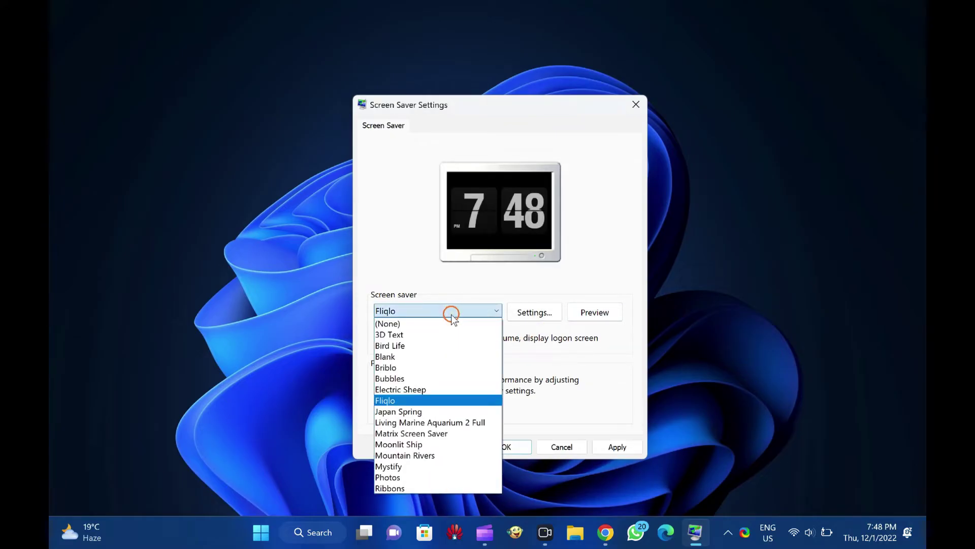
{"action": "left_click", "coordinate": [437, 411]}
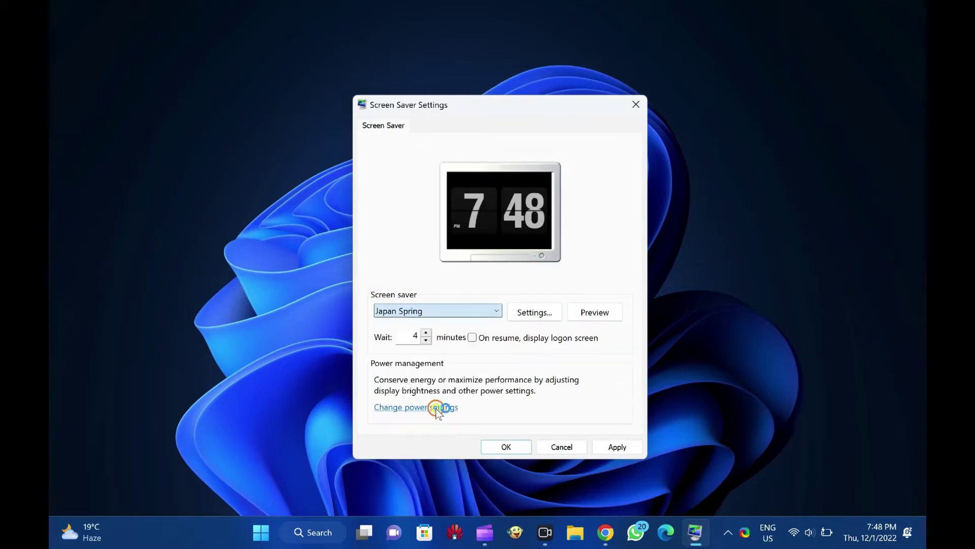
{"action": "left_click", "coordinate": [584, 309]}
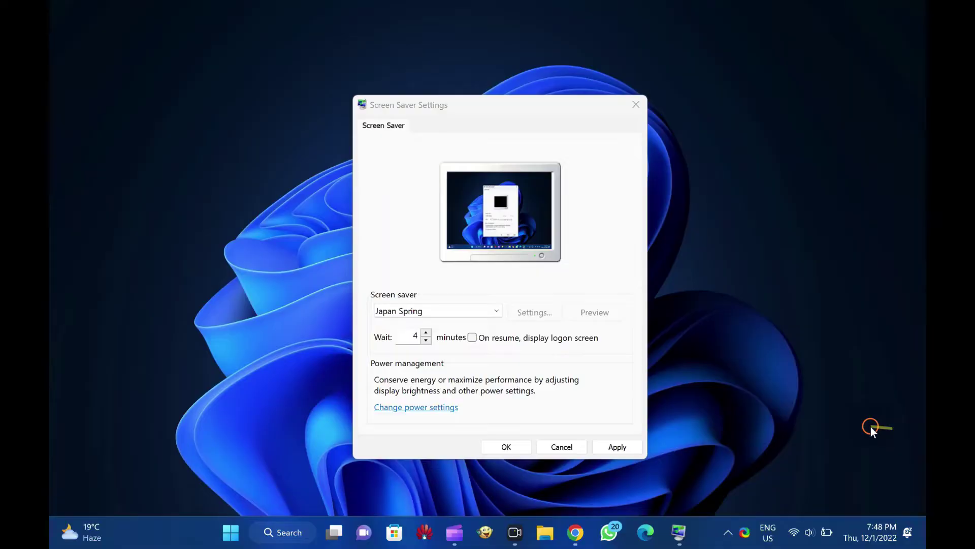
Step: Pick Living Marine Aquarium 2 Full, the coral-reef fish screensaver
{"action": "left_click", "coordinate": [408, 314]}
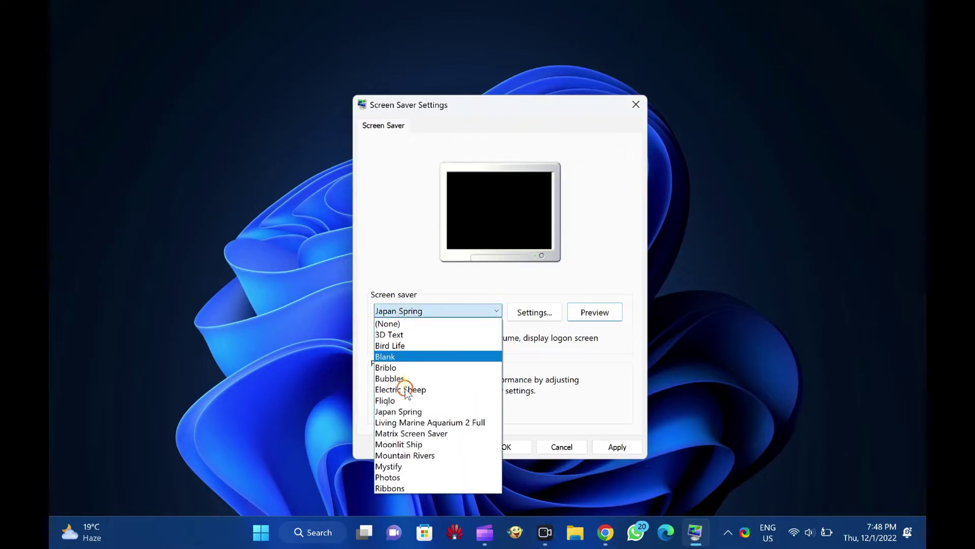
{"action": "left_click", "coordinate": [409, 423]}
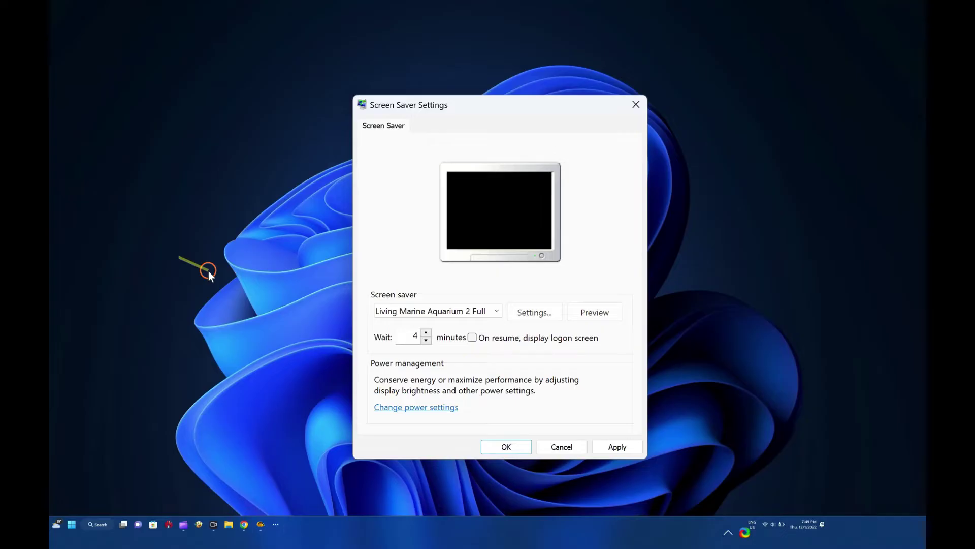
Step: Choose Matrix Screen Saver and preview its falling green code full screen
{"action": "left_click", "coordinate": [416, 312]}
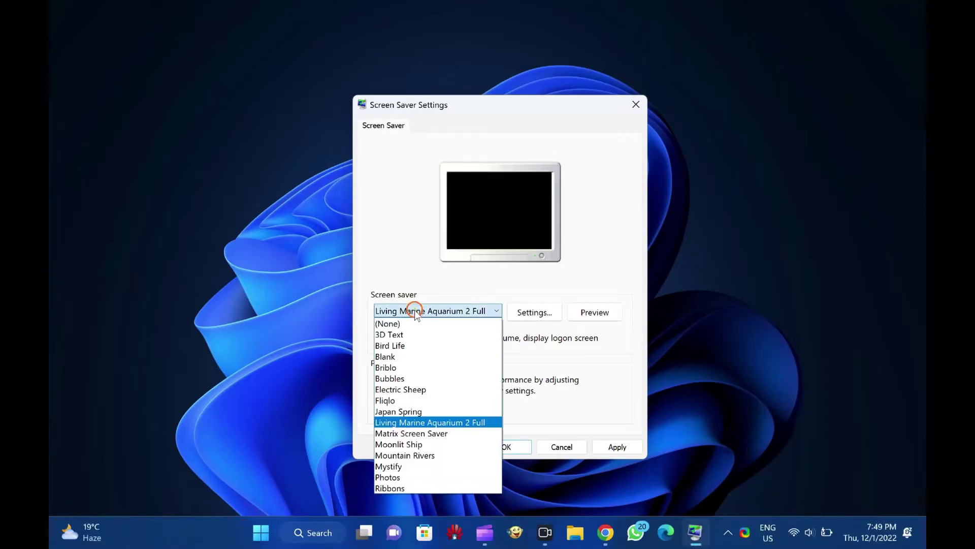
{"action": "left_click", "coordinate": [429, 434]}
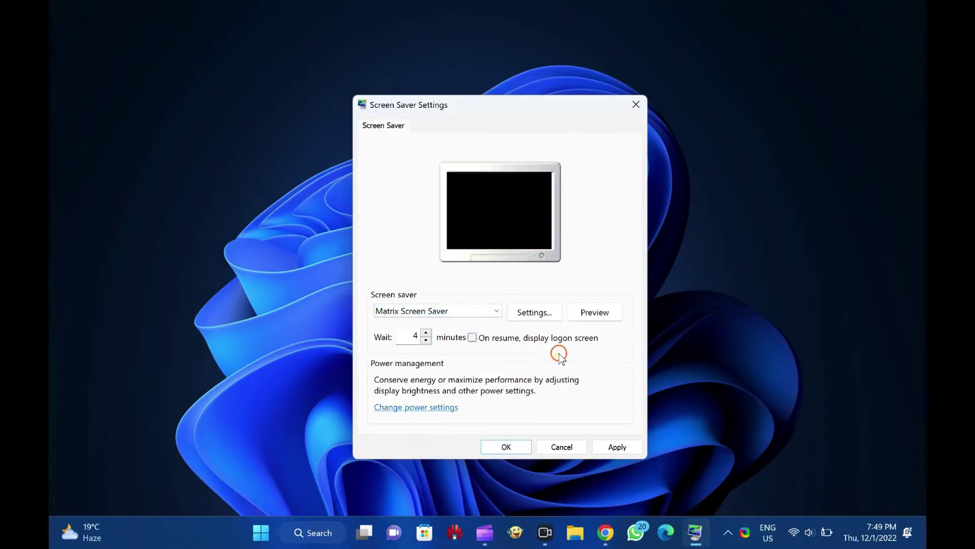
{"action": "left_click", "coordinate": [588, 317]}
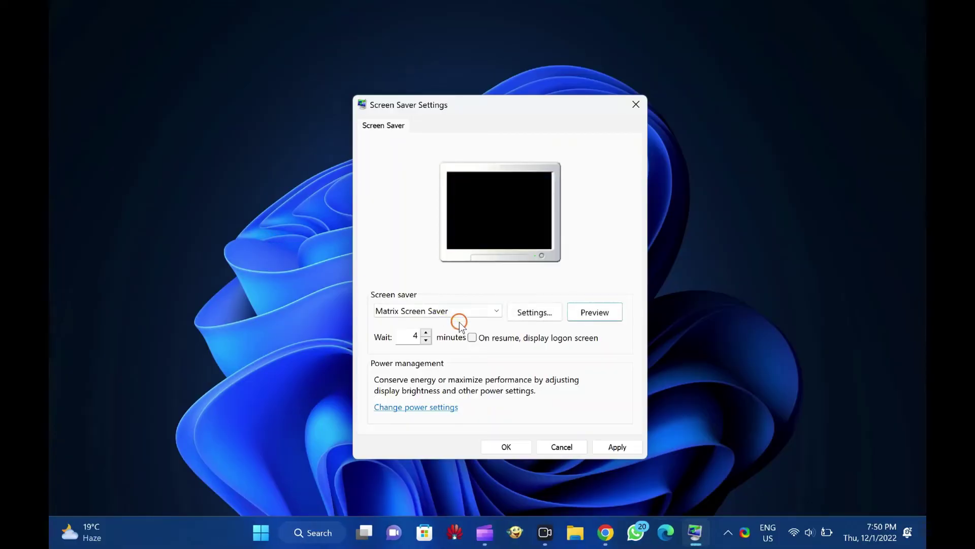
Step: Replace Matrix Screen Saver with Moonlit Ship as the chosen screensaver
{"action": "left_click", "coordinate": [467, 310]}
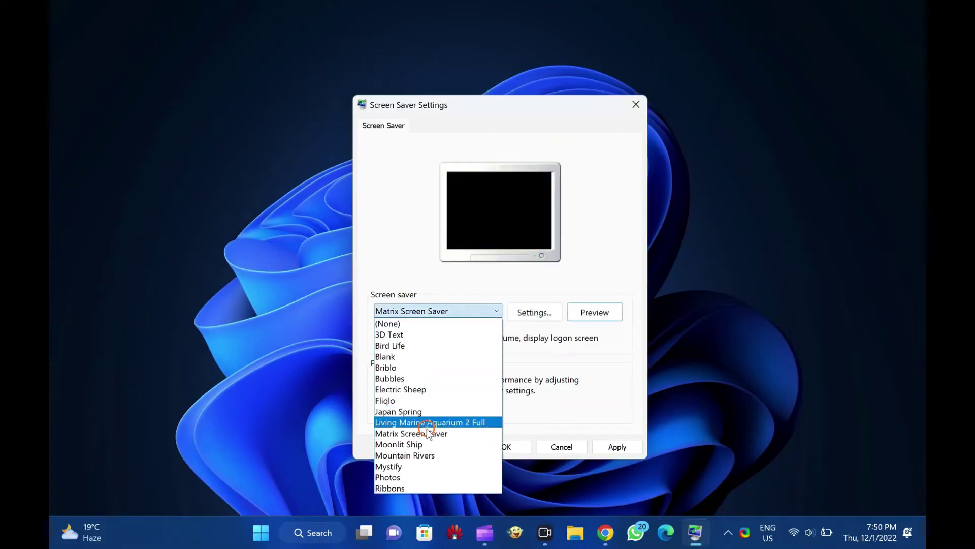
{"action": "left_click", "coordinate": [424, 441]}
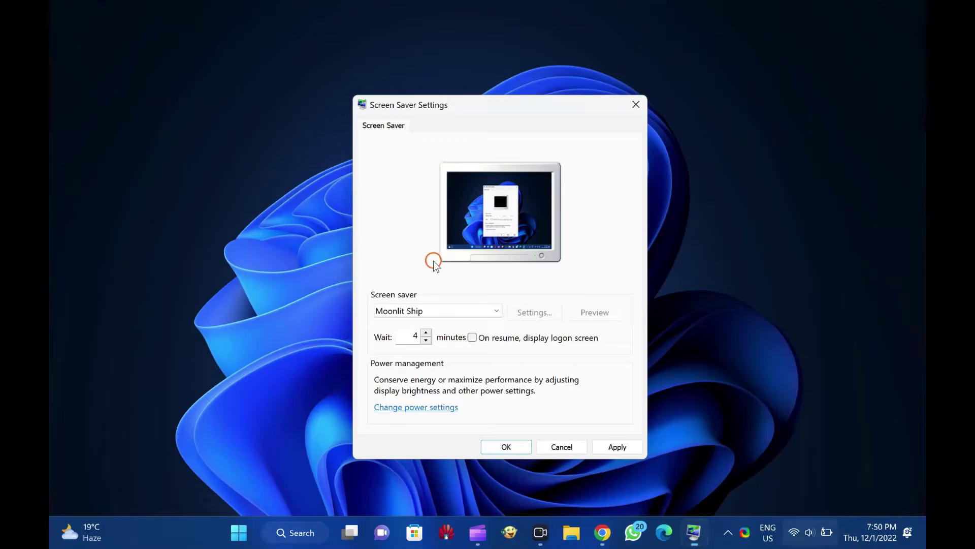
Step: Choose Mountain Rivers in place of Moonlit Ship and preview it full screen
{"action": "left_click", "coordinate": [409, 312]}
{"action": "left_click", "coordinate": [421, 455]}
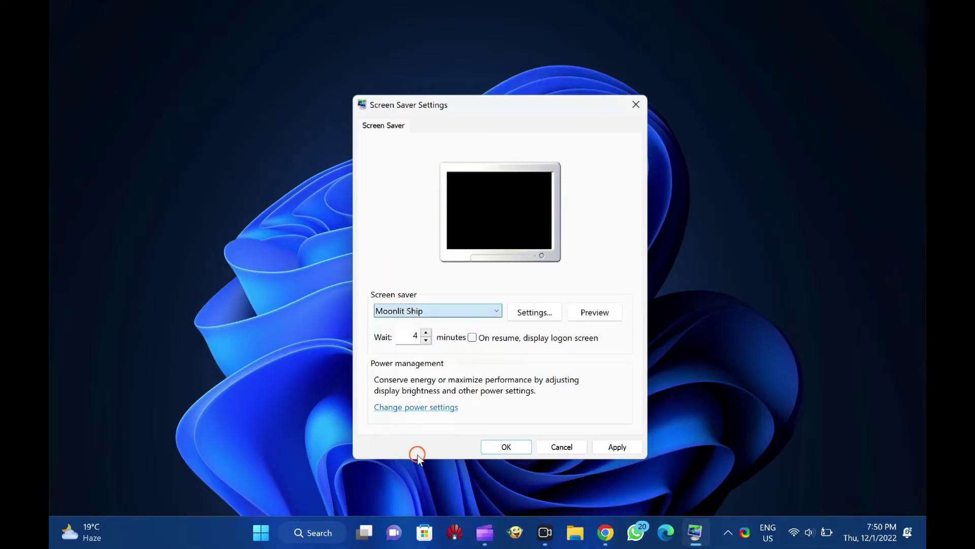
{"action": "left_click", "coordinate": [585, 311]}
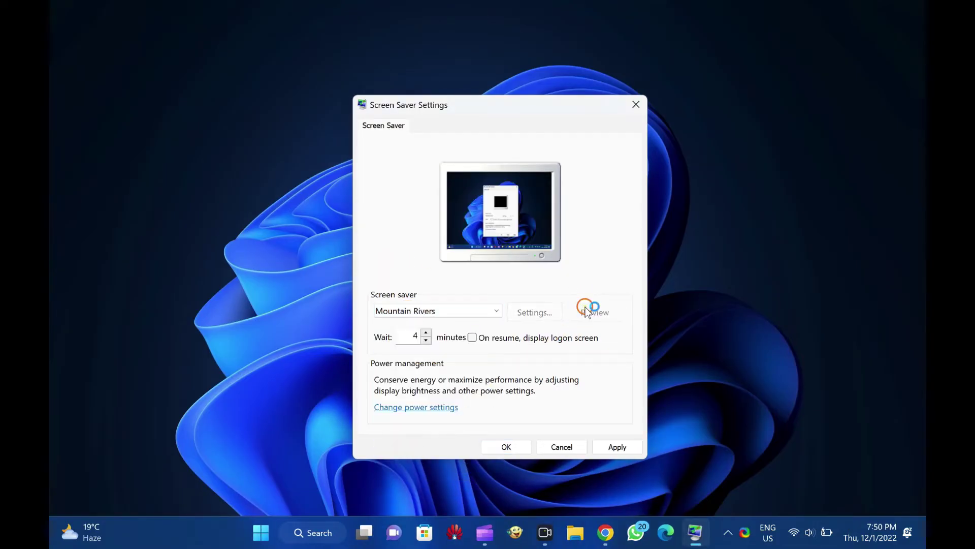